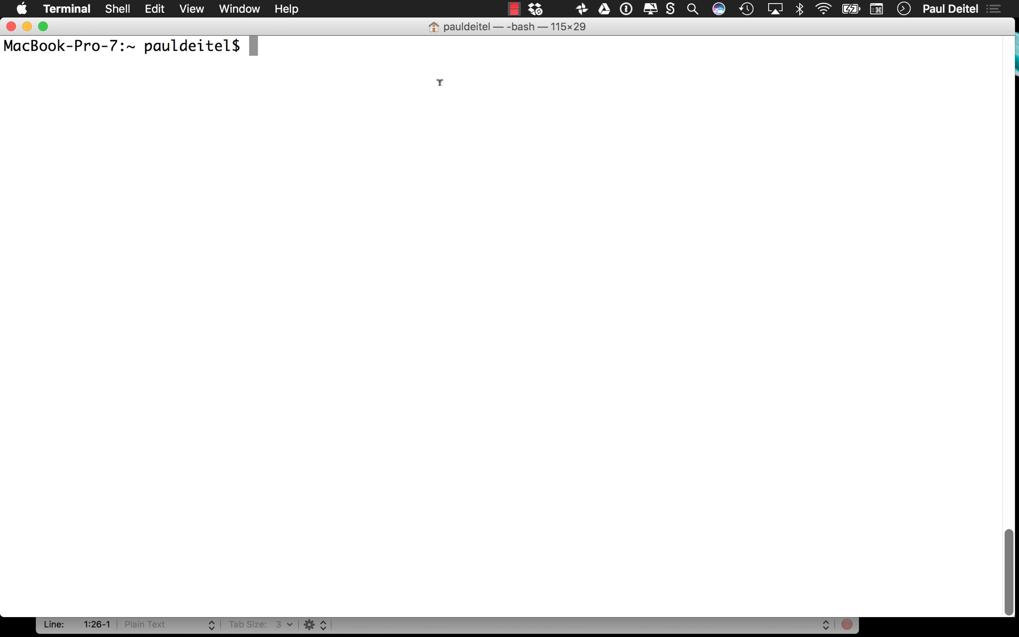
List the installed Java virtual machines with /usr/libexec/java_home -V and highlight the version identifiers 9 and 1.8.0_131 in the output
{"action": "type", "text": "/usr/libexec/java_home -V"}
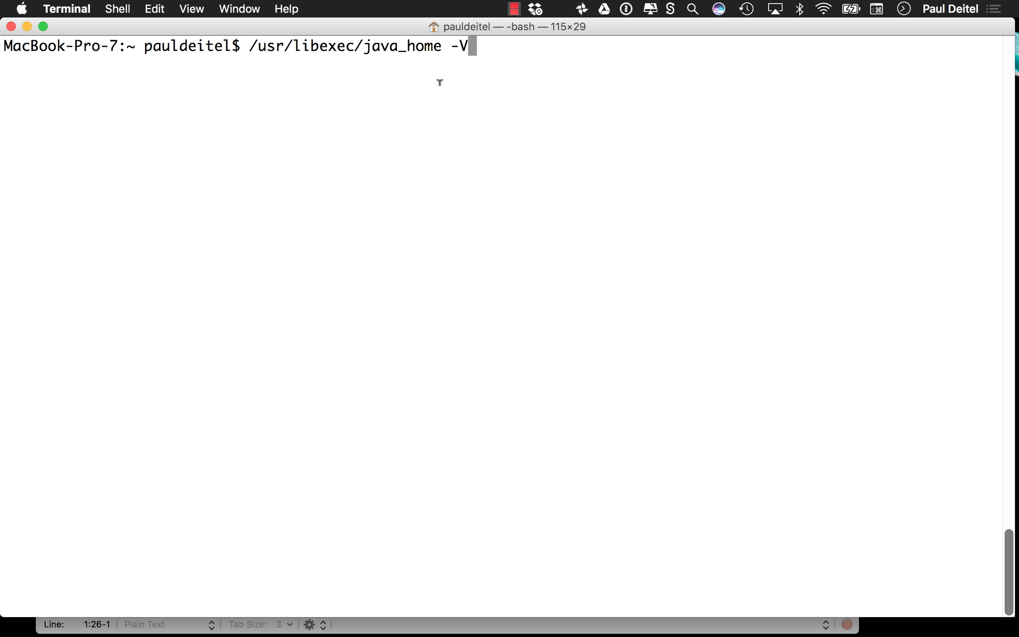
{"action": "key", "text": "Return"}
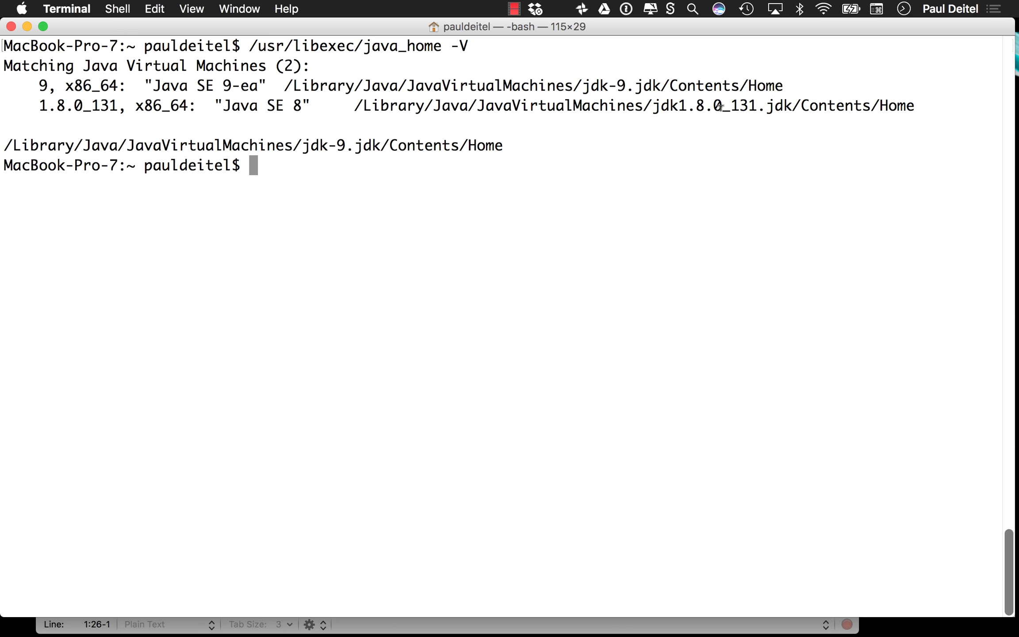
{"action": "double_click", "coordinate": [45, 85]}
{"action": "left_click_drag", "start_coordinate": [39, 106], "coordinate": [117, 104]}
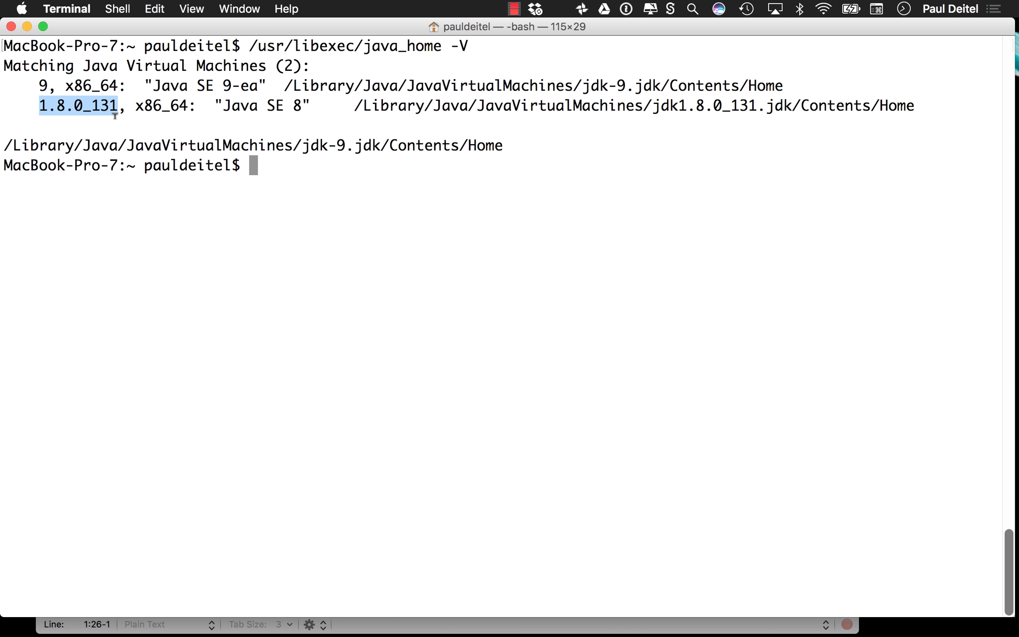
Check the default Java runtime version by running java -version at the prompt
{"action": "left_click", "coordinate": [389, 218]}
{"action": "type", "text": "java -var"}
{"action": "key", "text": "BackSpace"}
{"action": "type", "text": "ersi"}
{"action": "key", "text": "BackSpace"}
{"action": "key", "text": "BackSpace"}
{"action": "key", "text": "BackSpace"}
{"action": "key", "text": "BackSpace"}
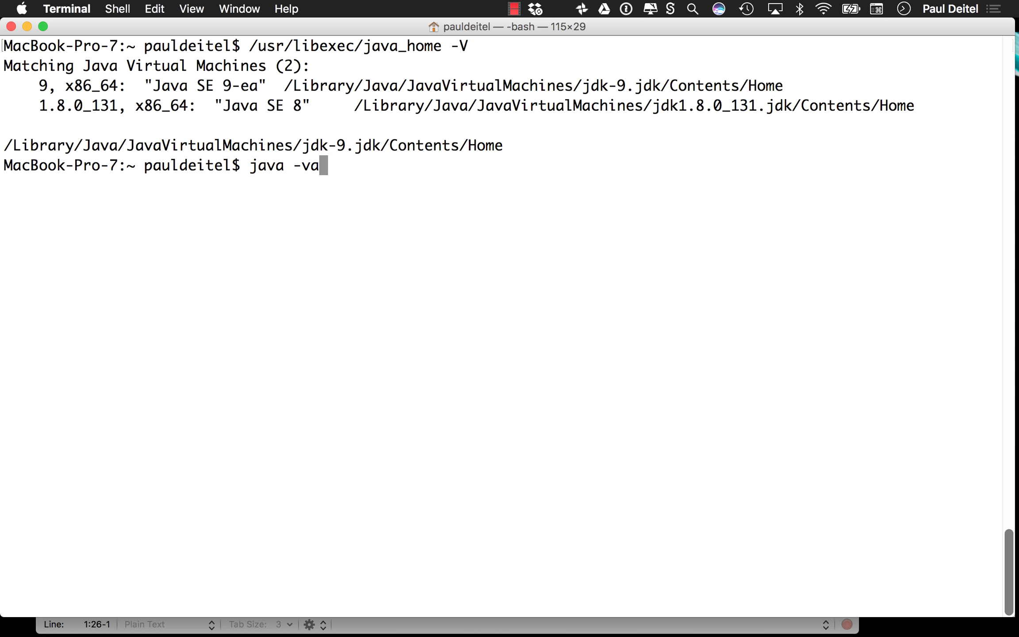
{"action": "key", "text": "BackSpace"}
{"action": "type", "text": "ersion"}
{"action": "key", "text": "Return"}
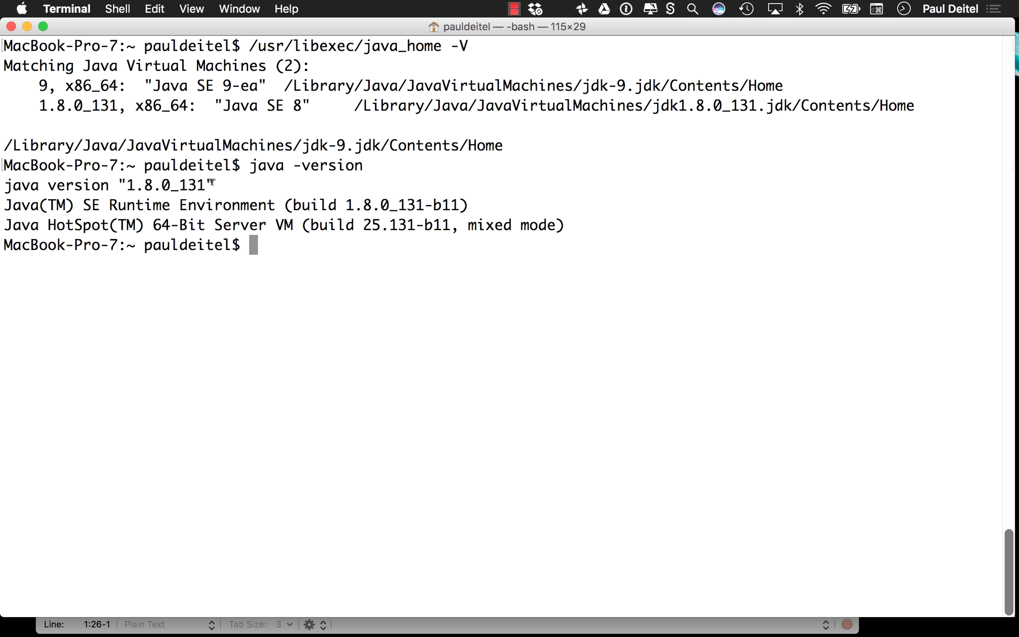
Edit the recalled version command into javac -version and run it to check the default compiler version
{"action": "key", "text": "Up"}
{"action": "key", "text": "Left"}
{"action": "key", "text": "Left"}
{"action": "key", "text": "Left"}
{"action": "key", "text": "Left"}
{"action": "key", "text": "Left"}
{"action": "key", "text": "Left"}
{"action": "key", "text": "Left"}
{"action": "key", "text": "Left"}
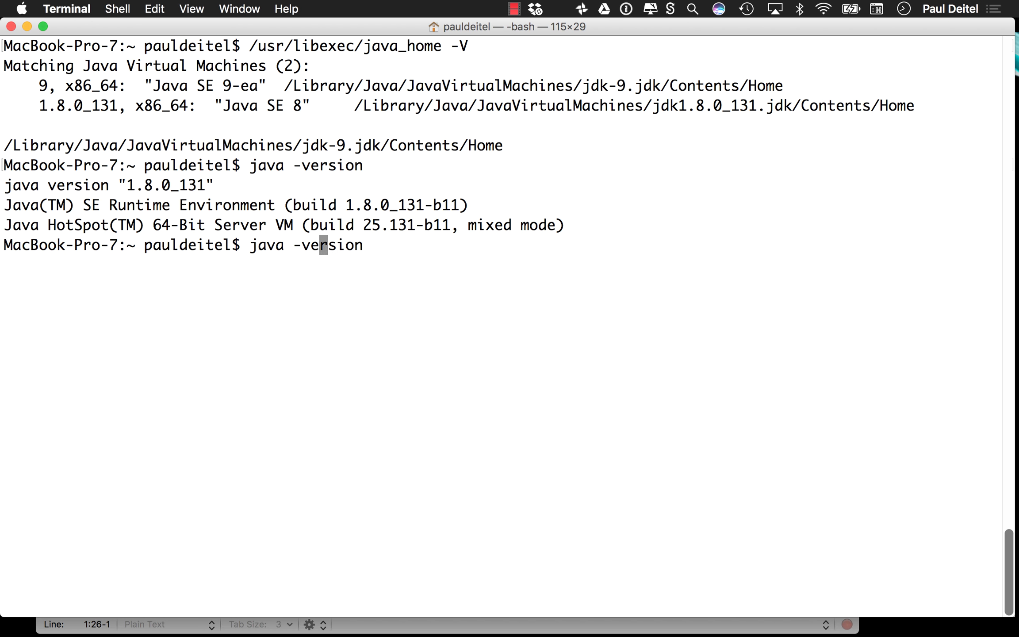
{"action": "key", "text": "Left"}
{"action": "type", "text": "c"}
{"action": "key", "text": "Return"}
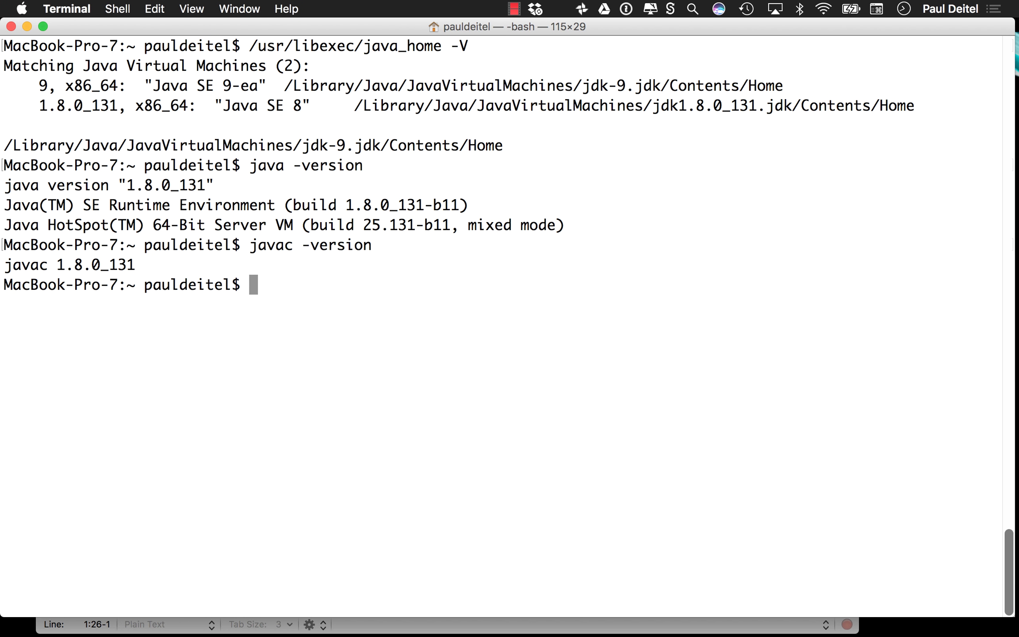
Copy /usr/libexec/java_home -v 9 --exec javac -version from line 3 of MacOSJavaConfigCommands.txt in TextMate and run it in Terminal
{"action": "key", "text": "super+Tab"}
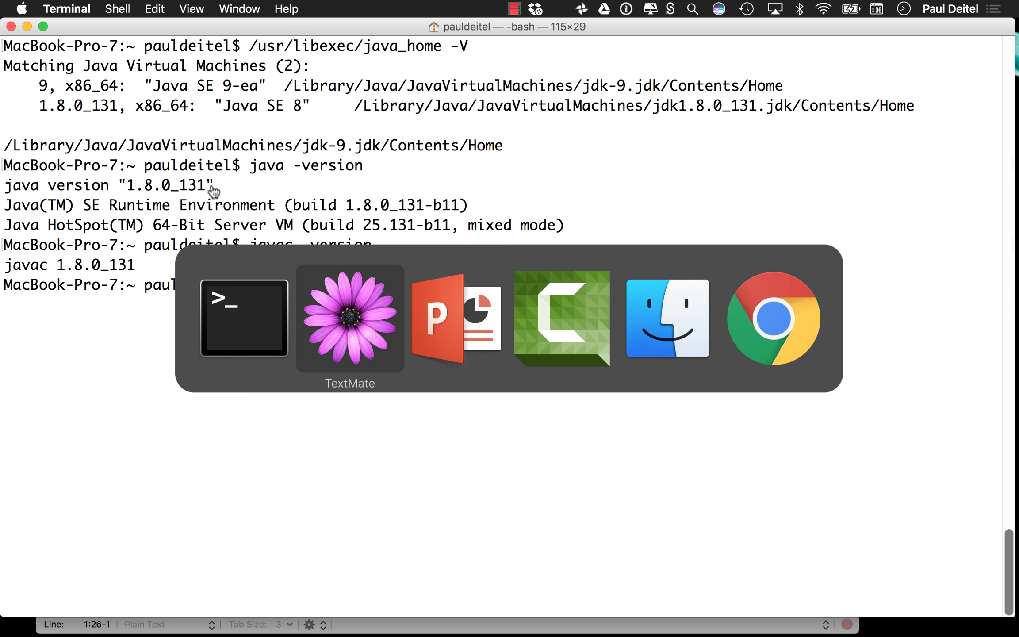
{"action": "left_click", "coordinate": [316, 89]}
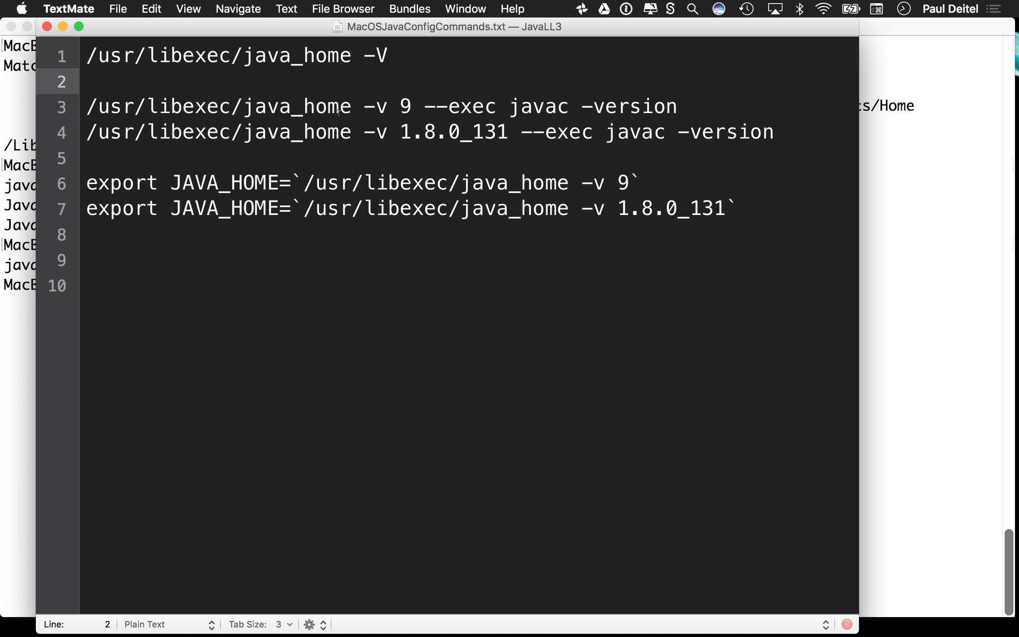
{"action": "left_click_drag", "start_coordinate": [685, 104], "coordinate": [87, 111]}
{"action": "key", "text": "super+c"}
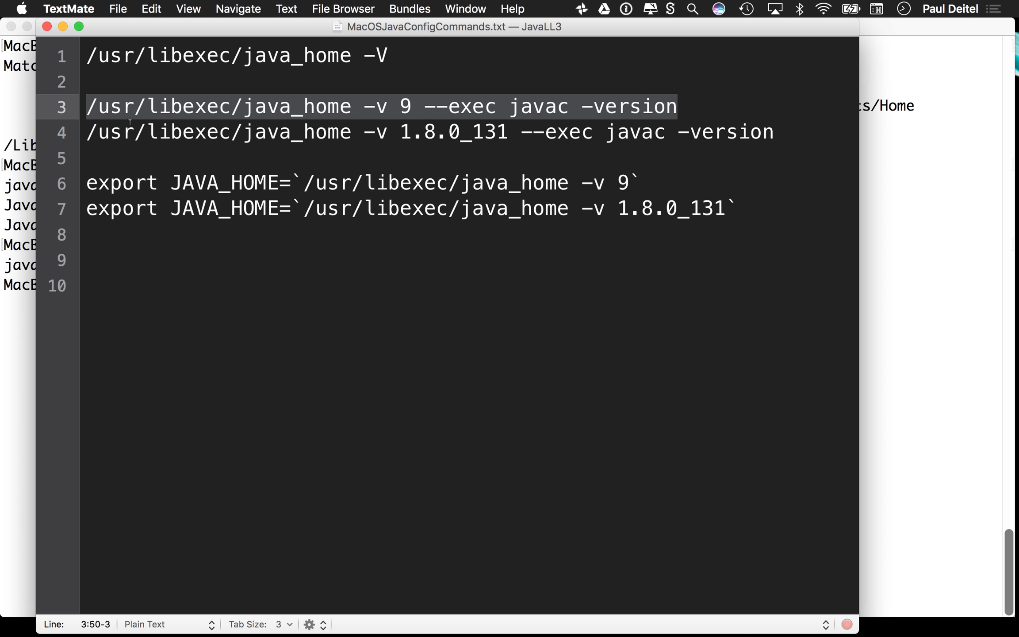
{"action": "left_click", "coordinate": [941, 201]}
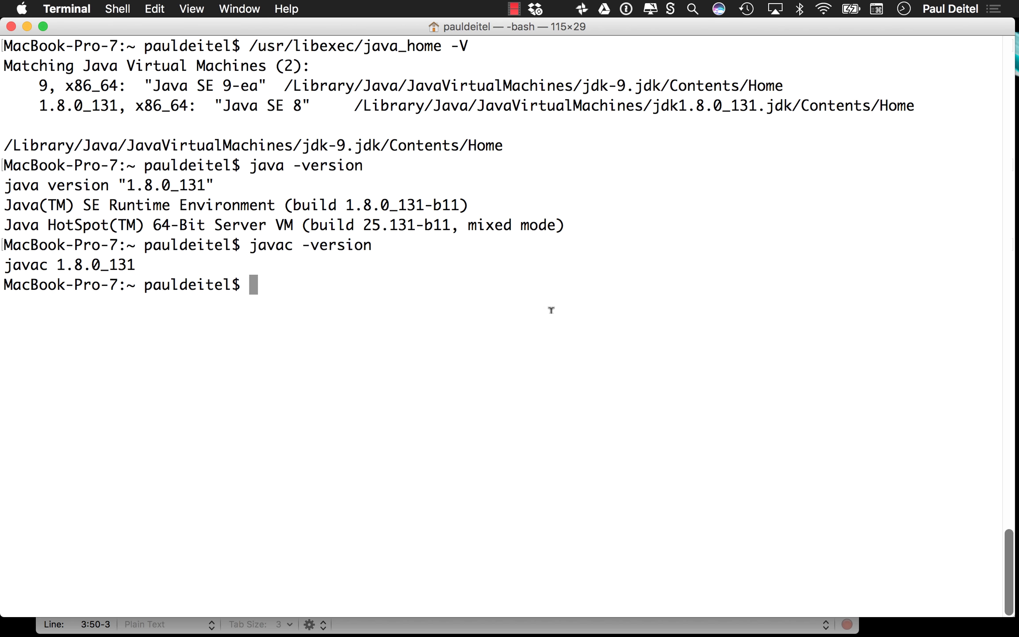
{"action": "key", "text": "super+v"}
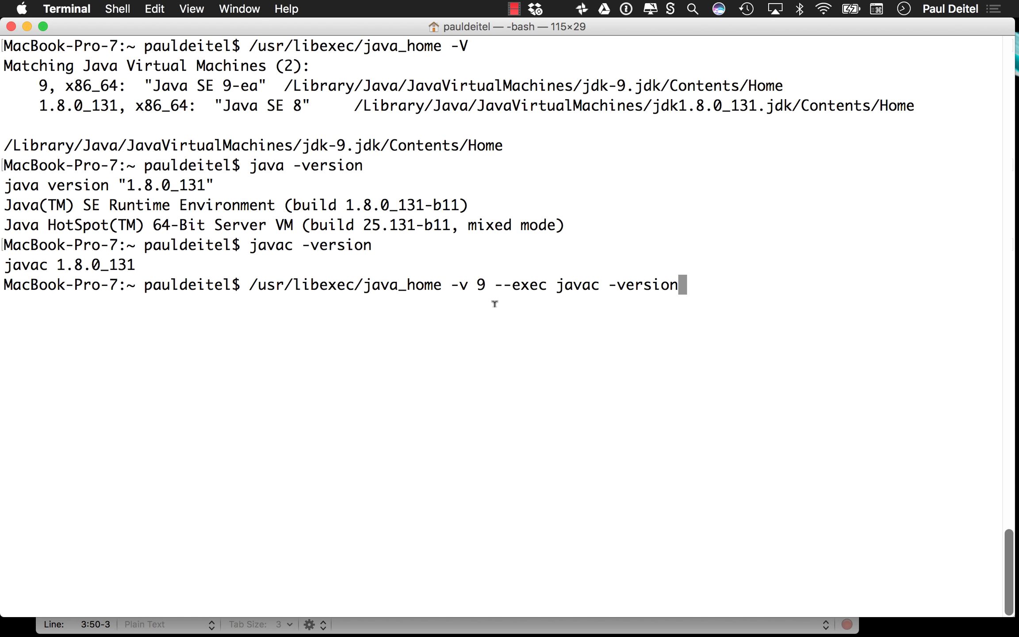
{"action": "key", "text": "Return"}
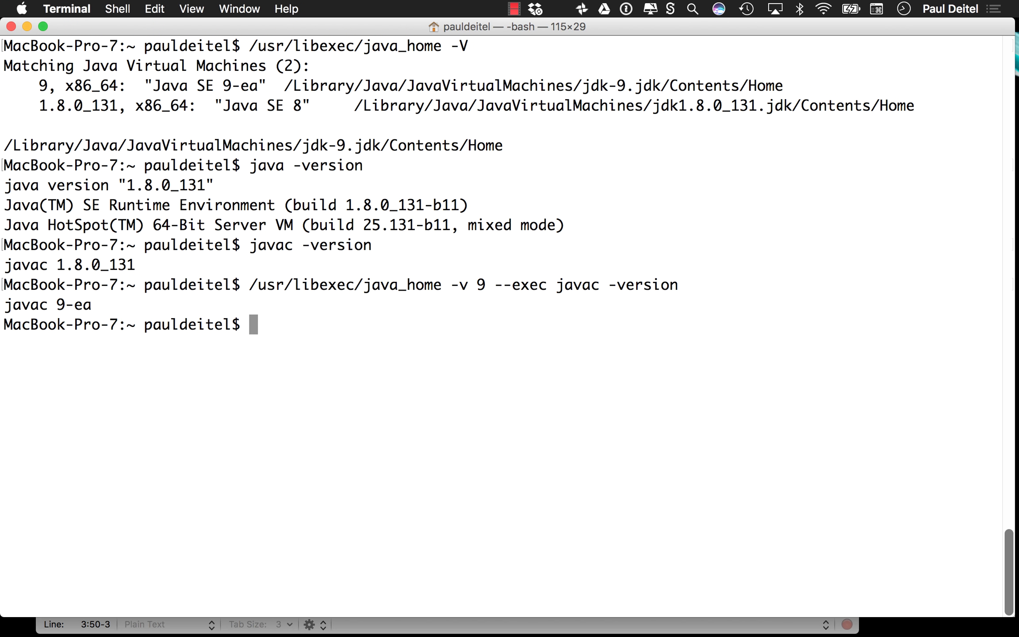
Rerun javac -version from the command history to recheck the default compiler after the one-off Java 9 command
{"action": "key", "text": "Up"}
{"action": "key", "text": "Up"}
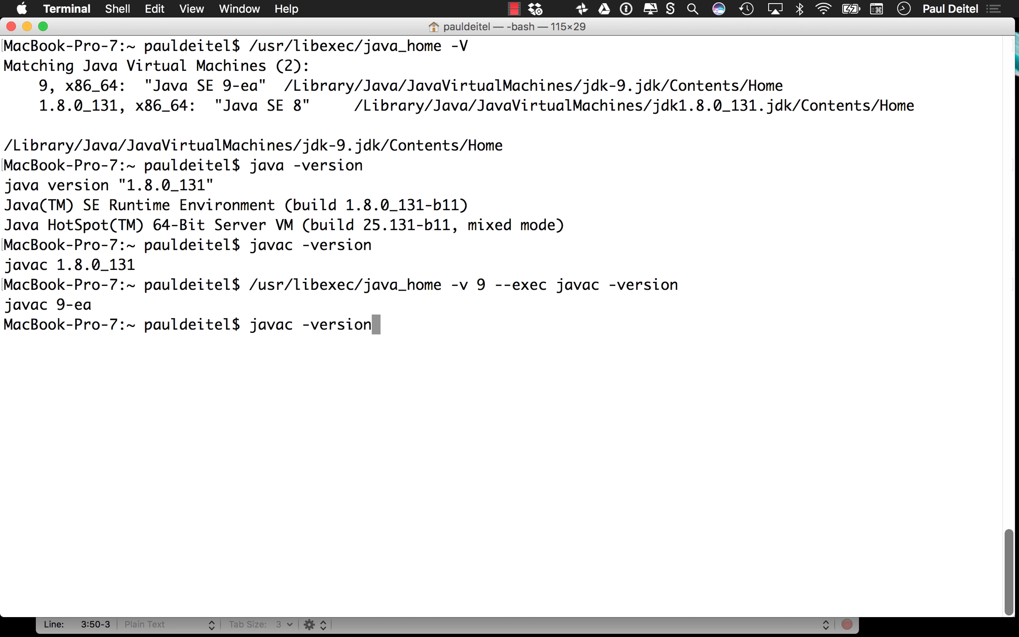
{"action": "key", "text": "Return"}
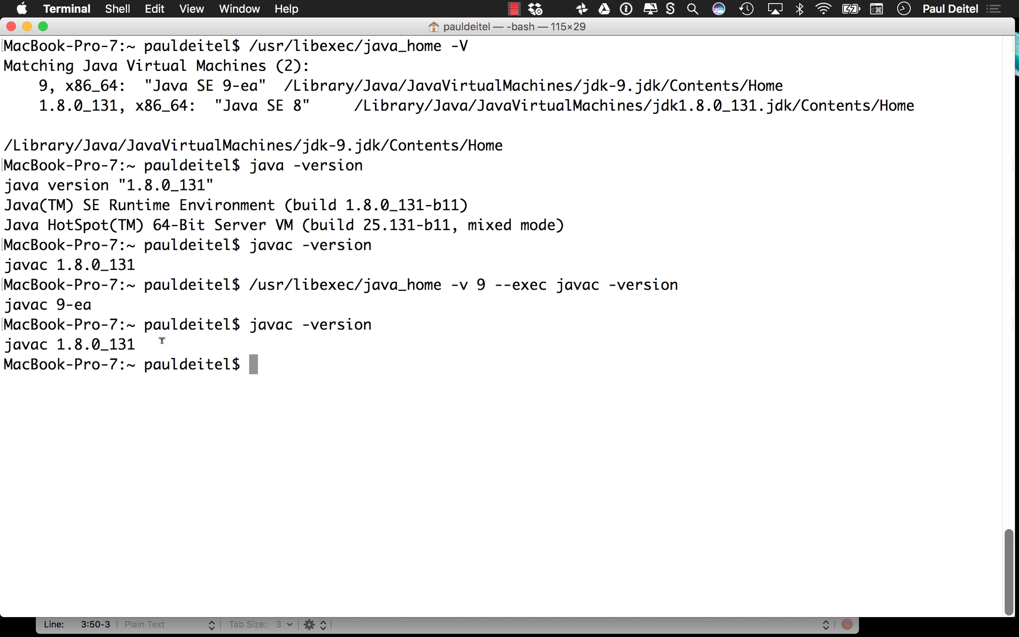
Copy export JAVA_HOME=`/usr/libexec/java_home -v 9` from line 6 of the TextMate file and run it in Terminal
{"action": "key", "text": "super+Tab"}
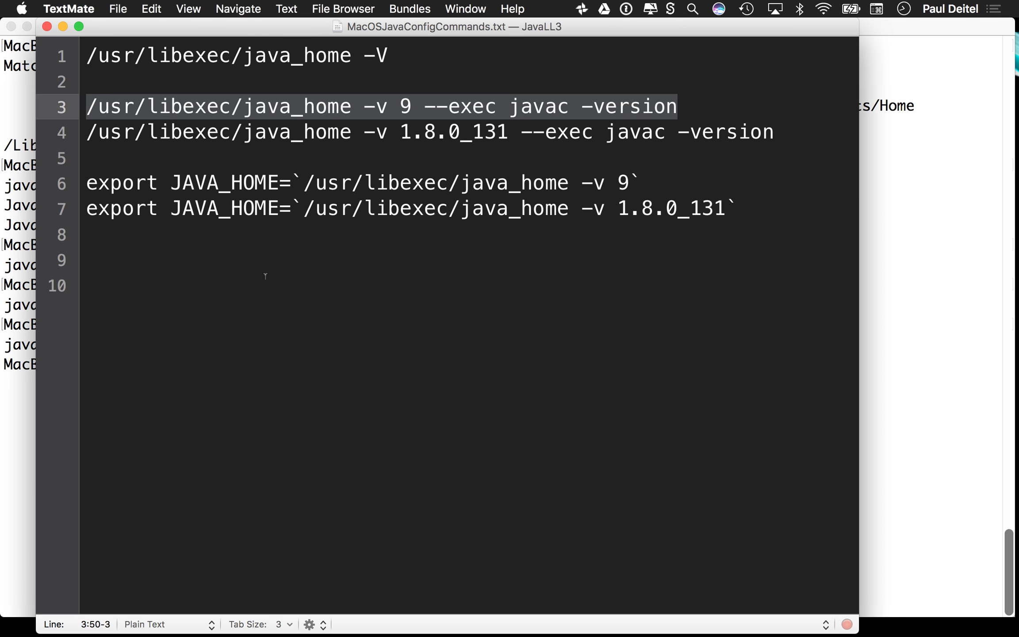
{"action": "left_click", "coordinate": [461, 208]}
{"action": "left_click_drag", "start_coordinate": [672, 182], "coordinate": [86, 182]}
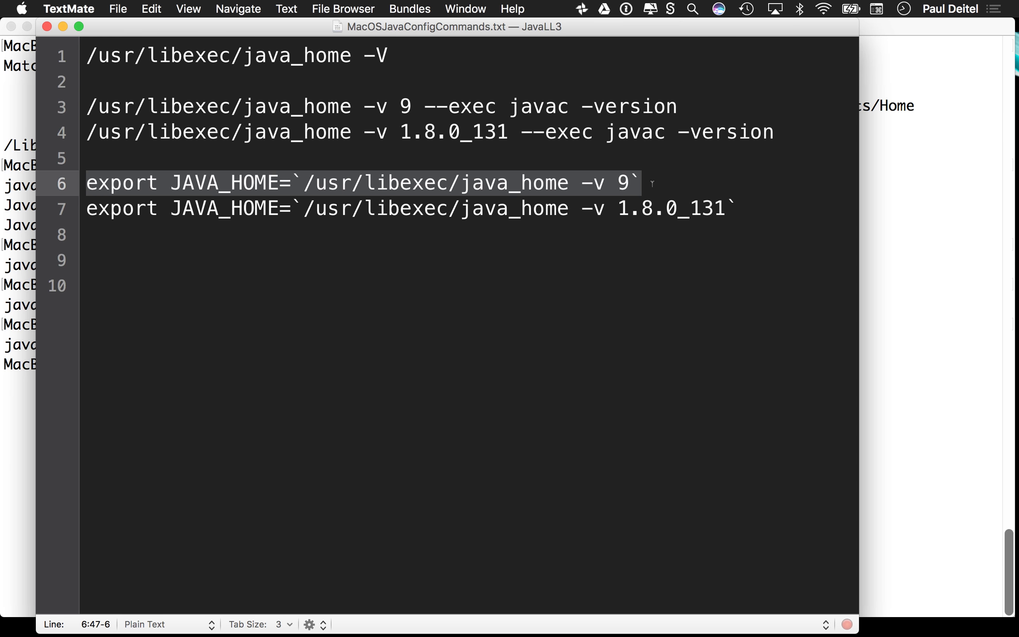
{"action": "key", "text": "super+c"}
{"action": "key", "text": "super+Tab"}
{"action": "right_click", "coordinate": [464, 260]}
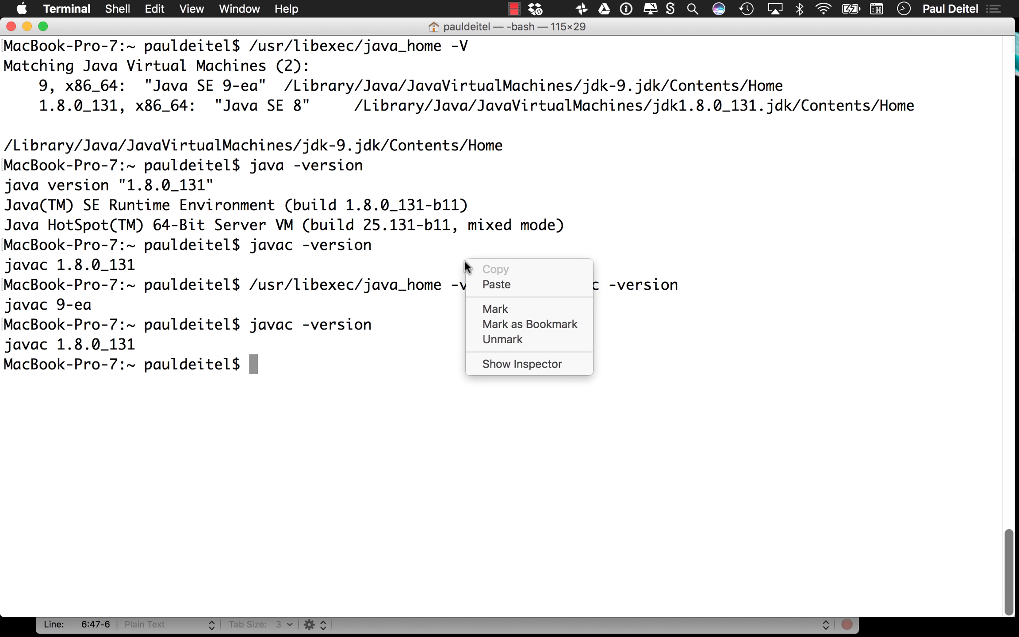
{"action": "left_click", "coordinate": [501, 284]}
{"action": "key", "text": "Return"}
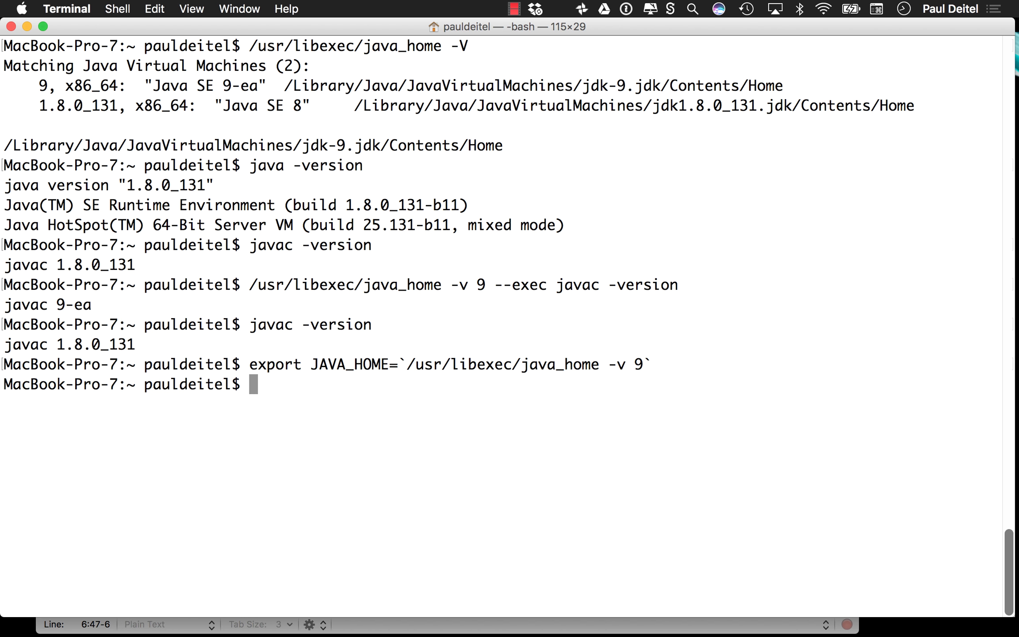
Run javac -version again from the history to check which compiler the new JAVA_HOME selects
{"action": "key", "text": "Up"}
{"action": "key", "text": "Up"}
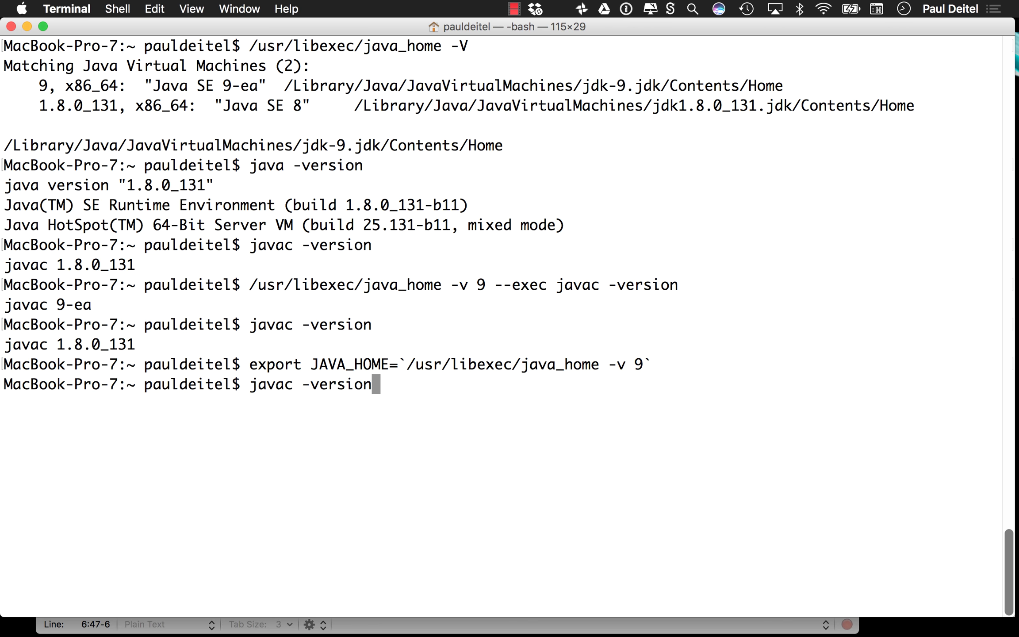
{"action": "key", "text": "Return"}
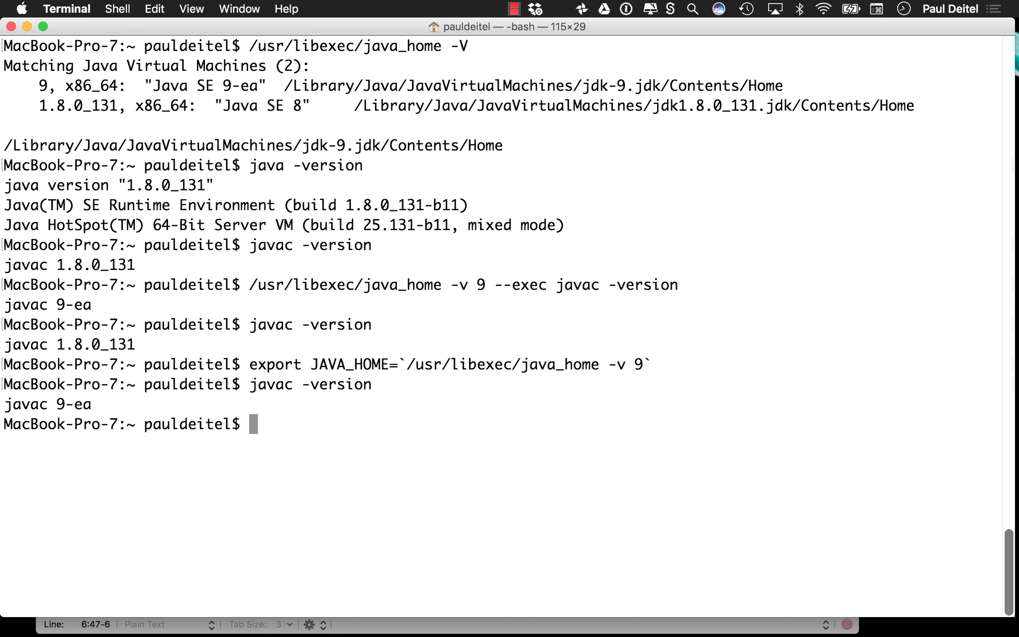
Edit the recalled javac command into java -version and run it to check the runtime under the new JAVA_HOME
{"action": "key", "text": "Up"}
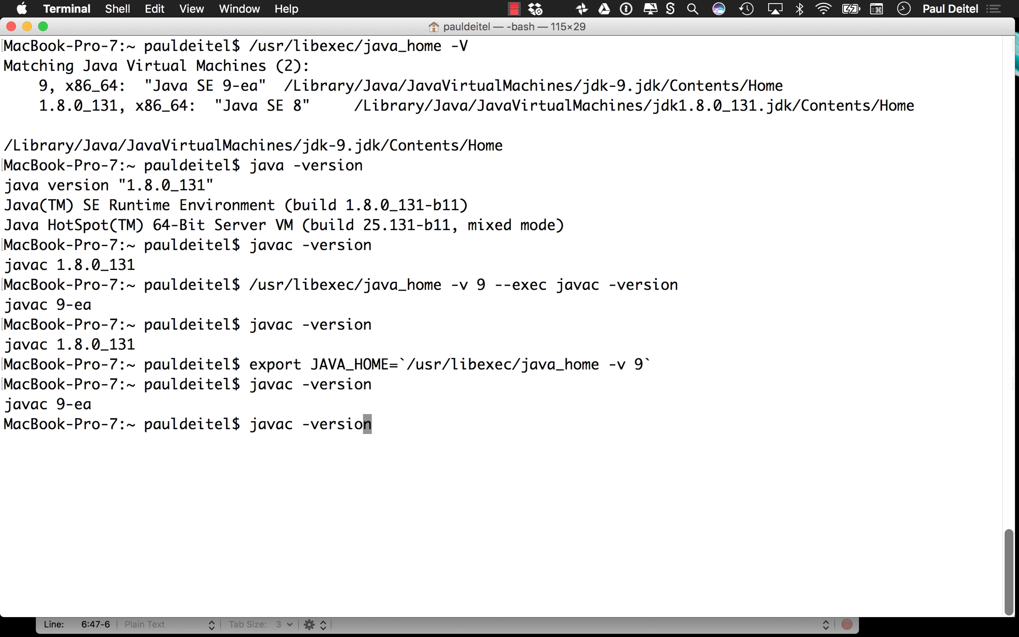
{"action": "key", "text": "Left"}
{"action": "key", "text": "Left"}
{"action": "key", "text": "Left"}
{"action": "key", "text": "Left"}
{"action": "key", "text": "Left"}
{"action": "key", "text": "Left"}
{"action": "key", "text": "Left"}
{"action": "key", "text": "Left"}
{"action": "key", "text": "Left"}
{"action": "key", "text": "BackSpace"}
{"action": "key", "text": "Return"}
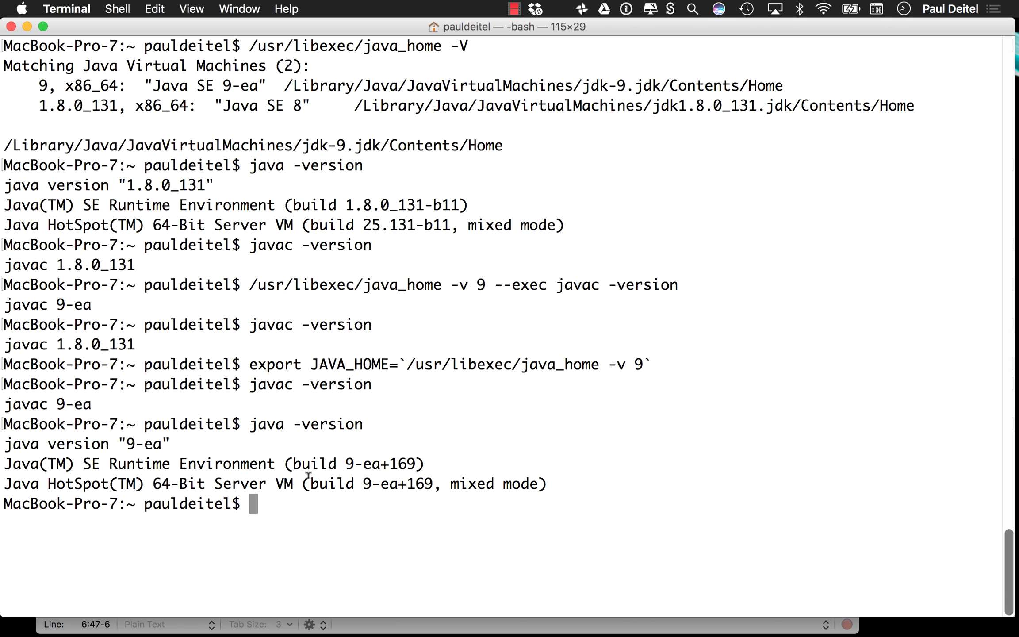
Launch jshell to test that it starts under JDK 9, and leave it with /exit
{"action": "type", "text": "jshell"}
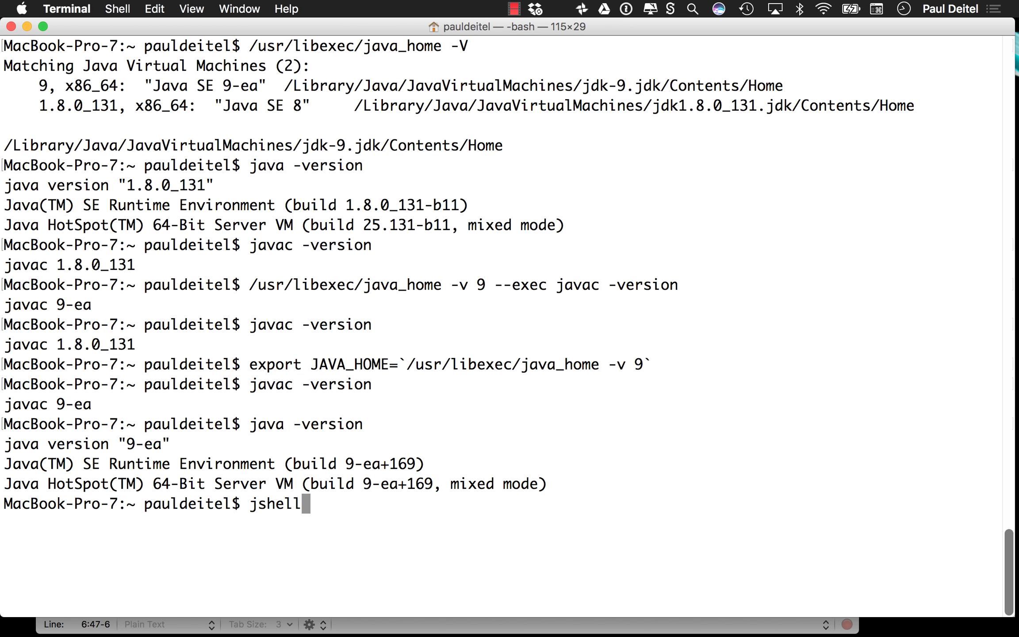
{"action": "key", "text": "Return"}
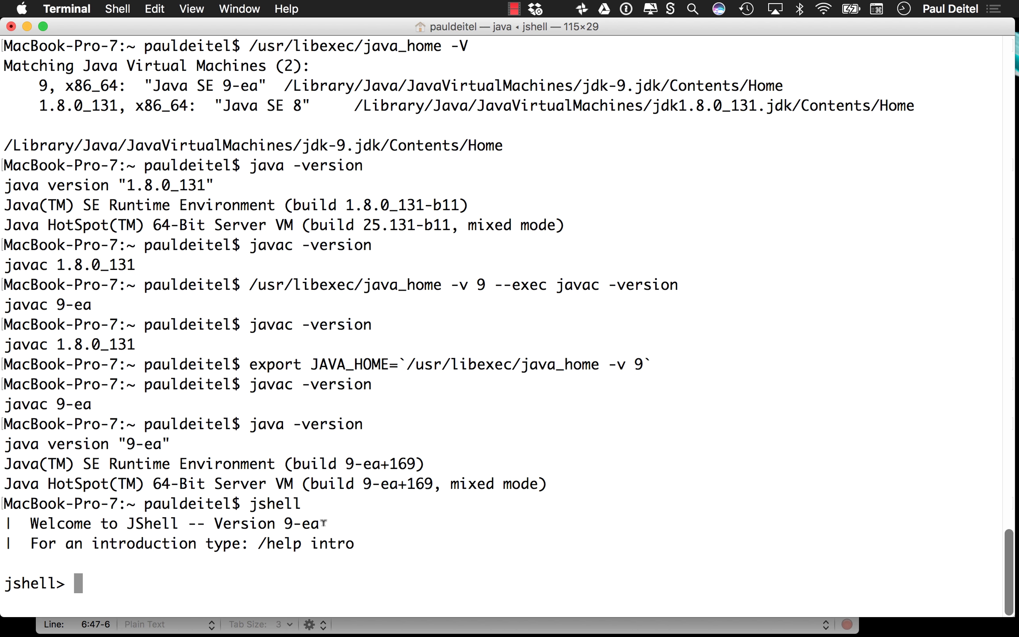
{"action": "type", "text": "/exit"}
{"action": "key", "text": "Return"}
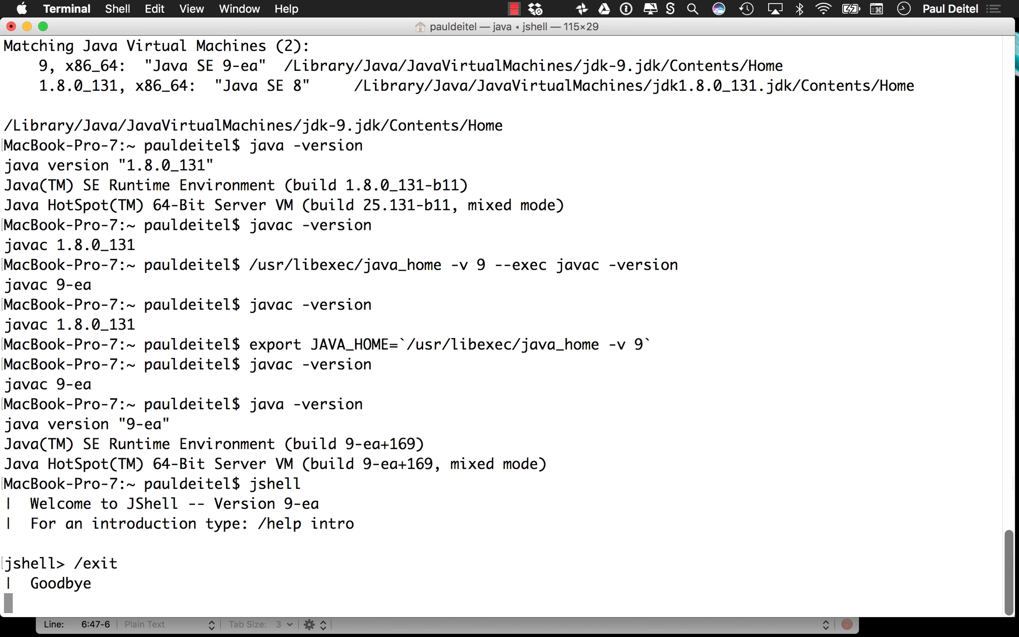